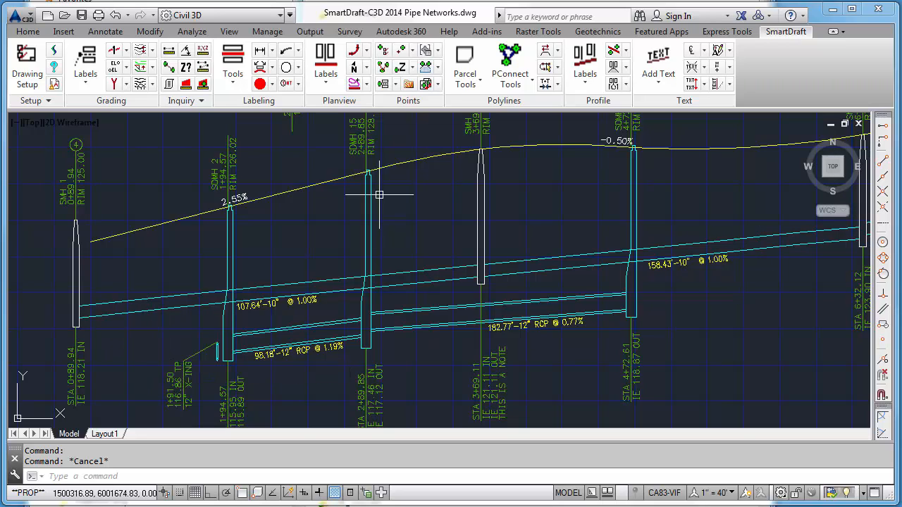
- Zoom from the first sewer pipe at SMH 1 in the profile to its plan-view part and inspect the surrounding network
left_click(129, 310)
right_click(131, 314)
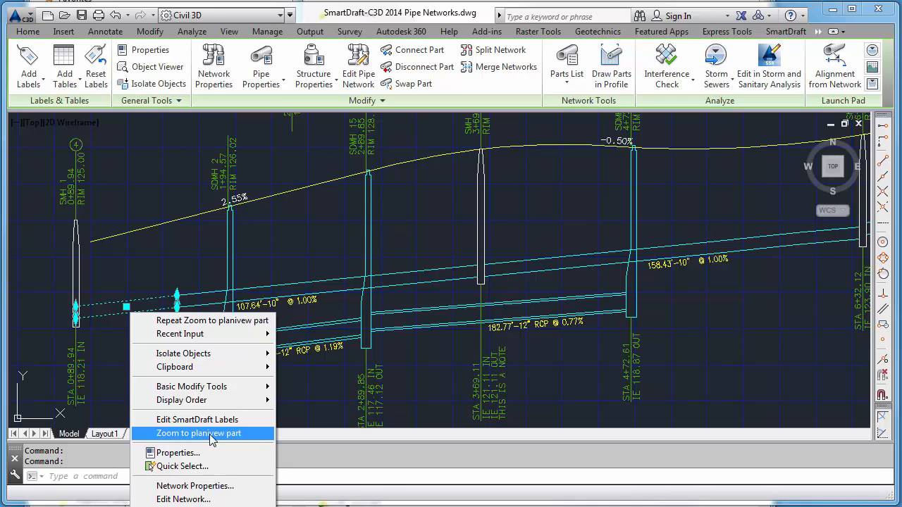
left_click(211, 437)
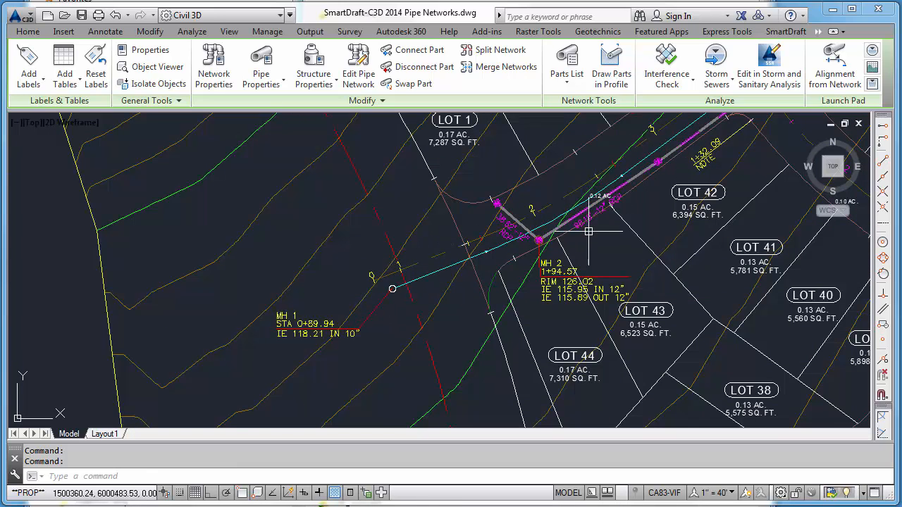
middle_click_drag(588, 226, 381, 341)
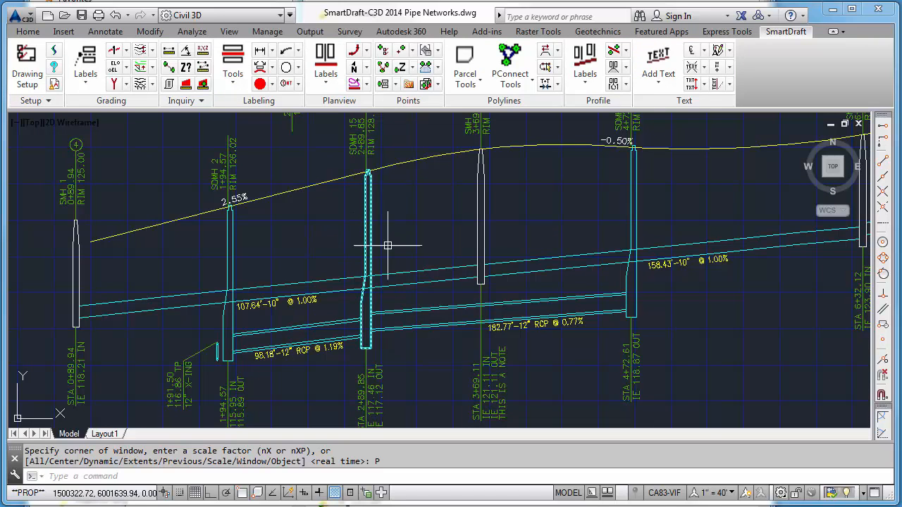
- Open the Adjust Pipe Slope / Elevations options, keeping Invert as the elevation type and Slope as the design type
mouse_move(476, 223)
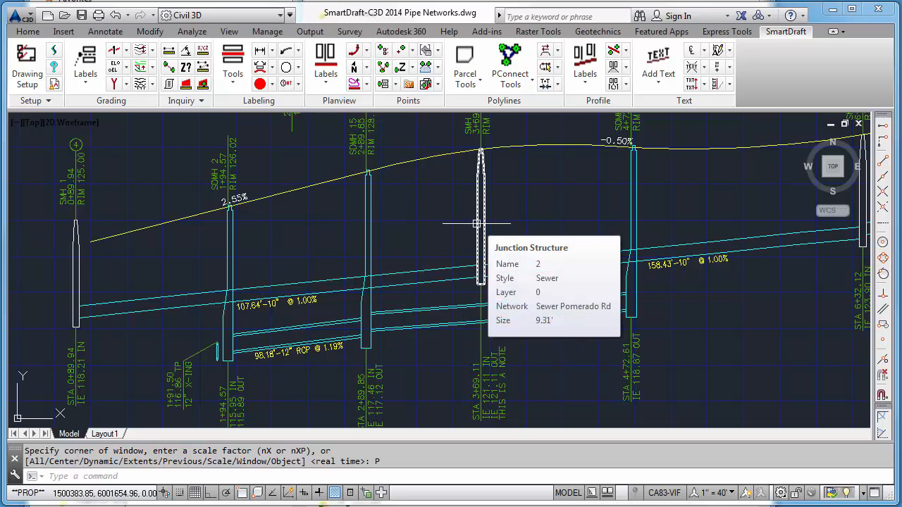
left_click(625, 84)
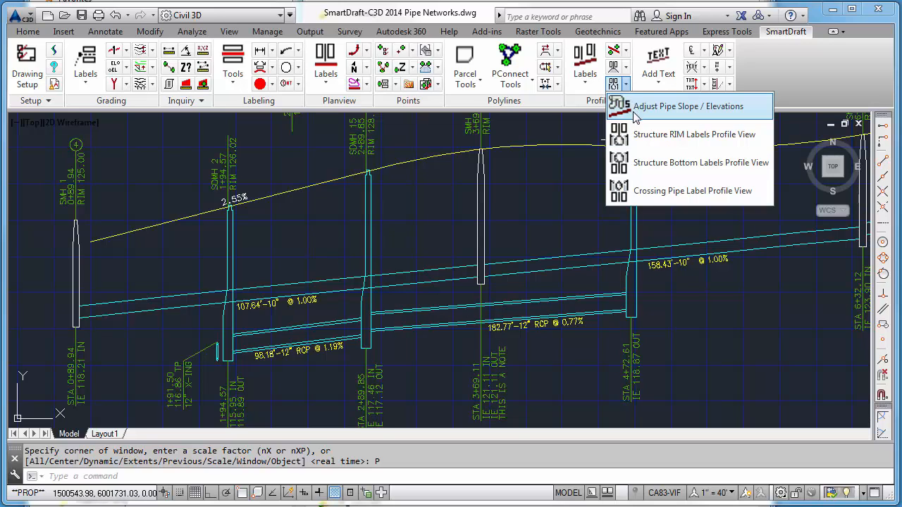
left_click(637, 112)
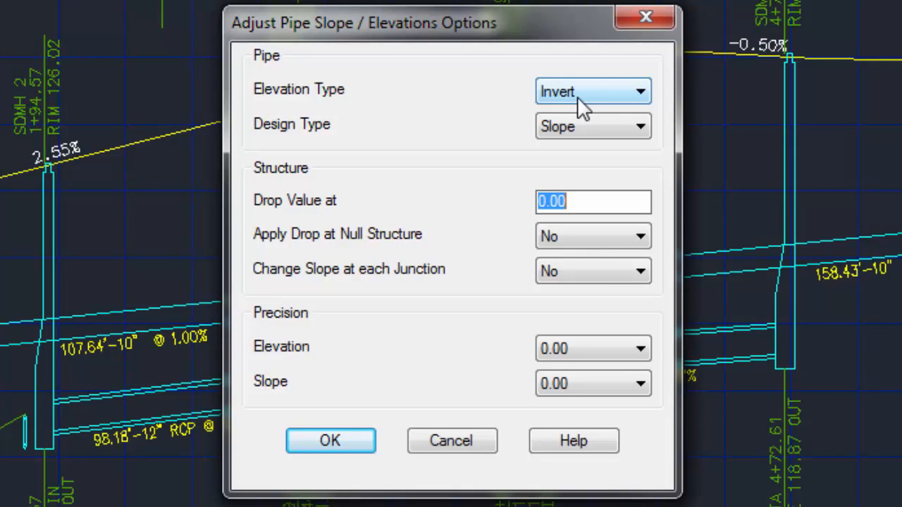
left_click(577, 96)
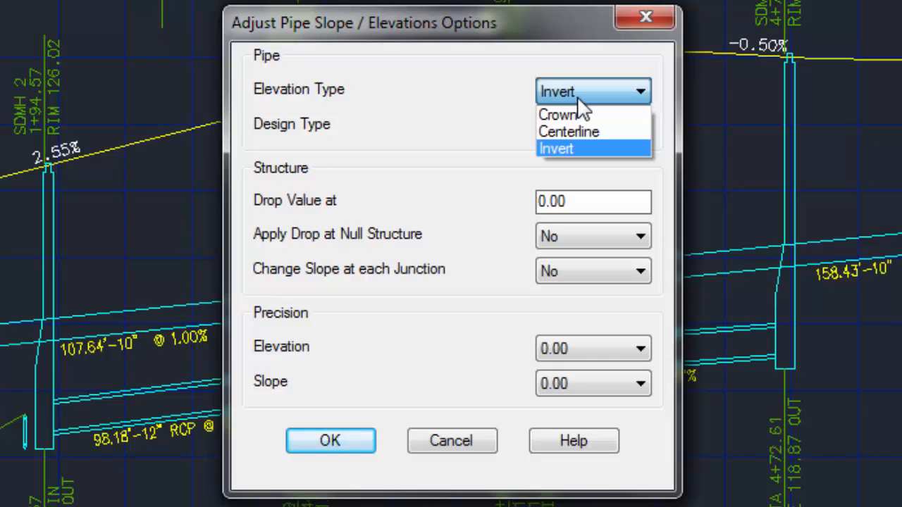
left_click(463, 76)
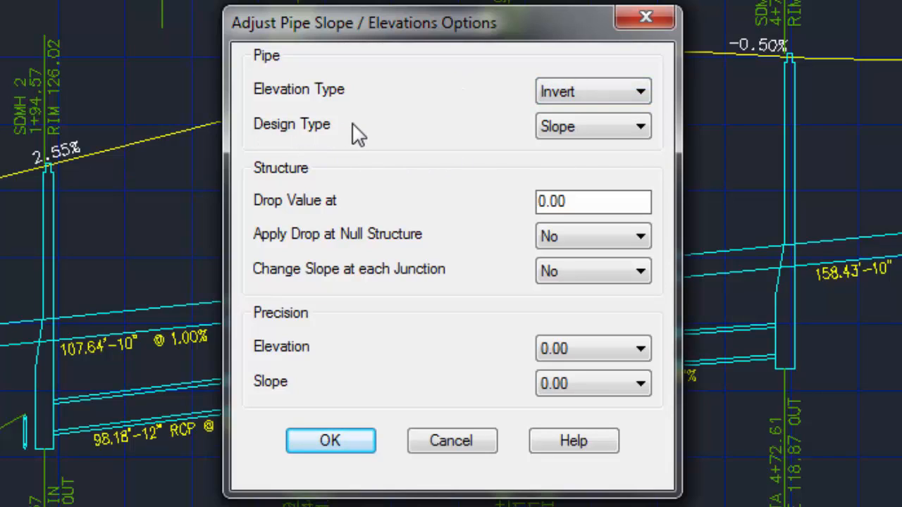
left_click(565, 130)
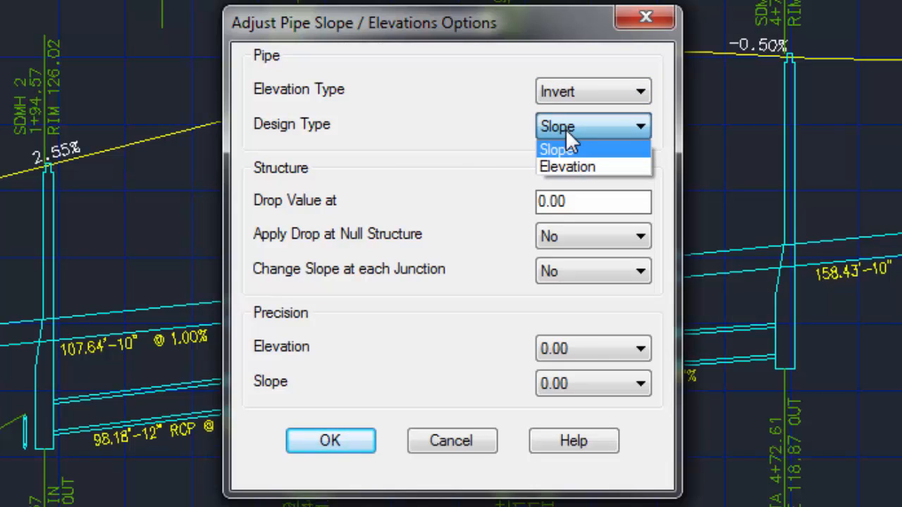
left_click(564, 130)
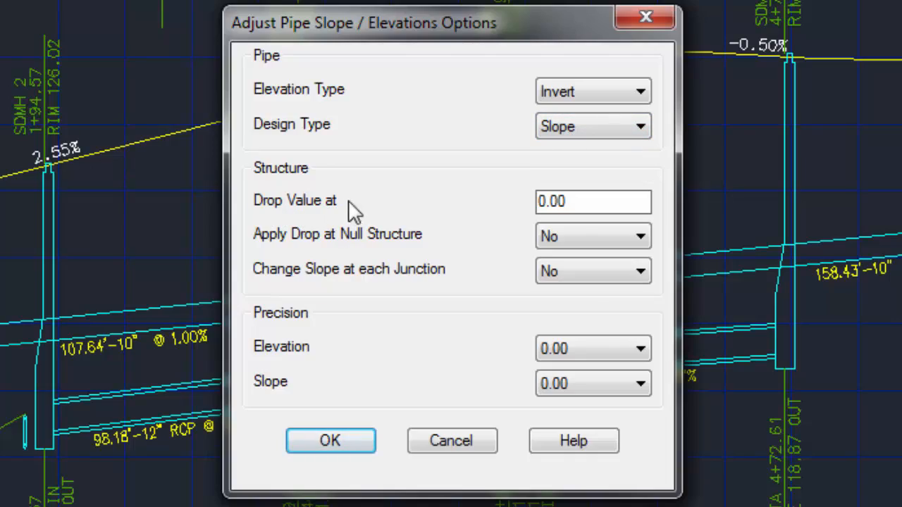
- Set Change Slope at each Junction to Yes and accept the pipe adjustment options
mouse_move(407, 28)
left_mouse_down()
mouse_move(487, 115)
mouse_move(557, 262)
mouse_move(474, 277)
mouse_move(337, 282)
mouse_move(325, 293)
left_mouse_up()
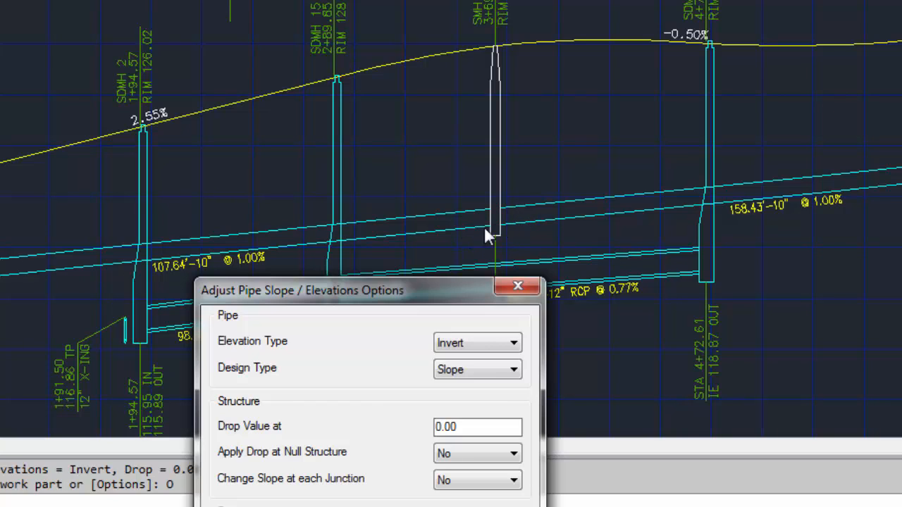
left_click_drag(401, 302, 200, 23)
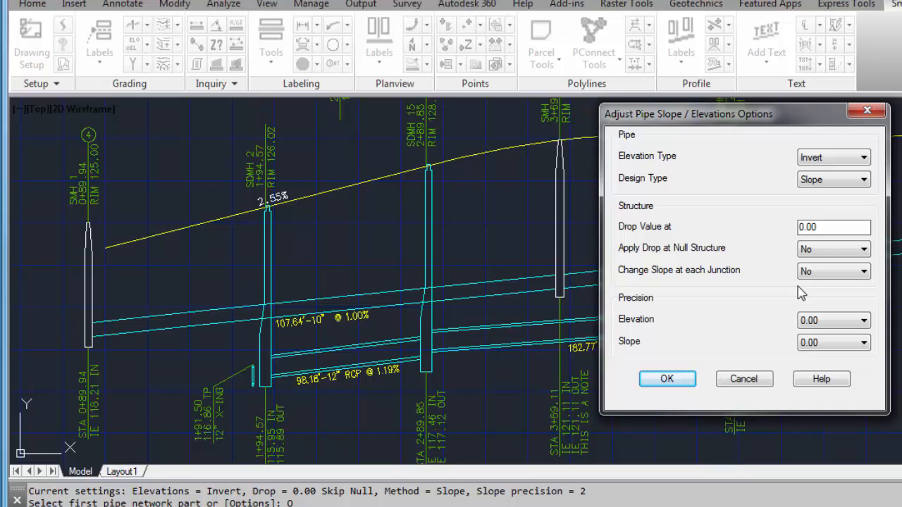
left_click(837, 274)
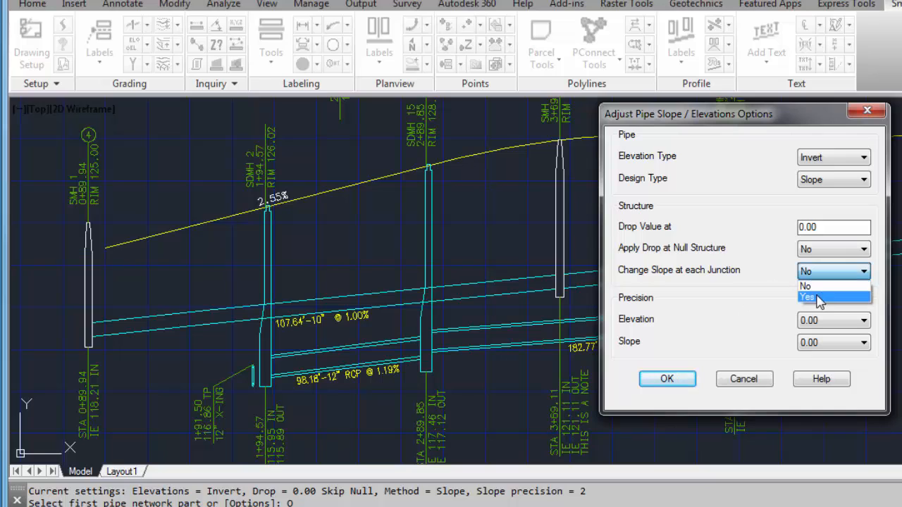
left_click(819, 299)
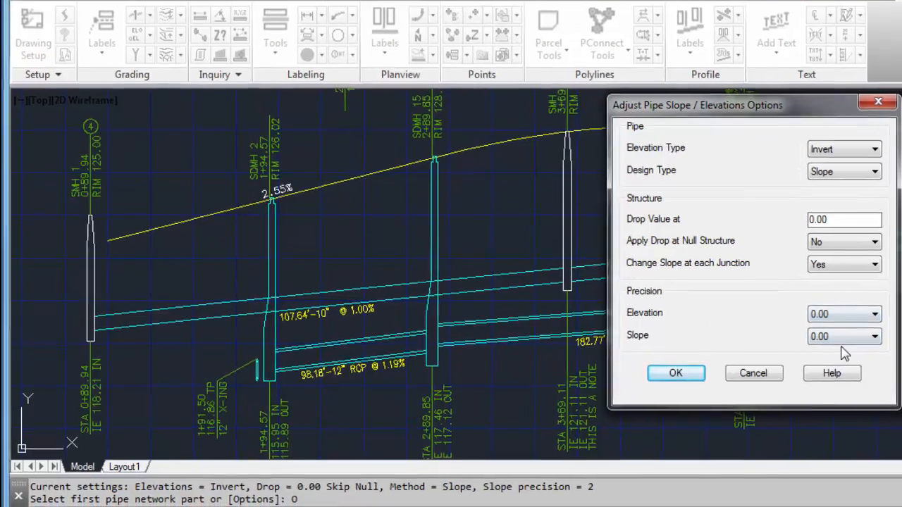
left_click(667, 378)
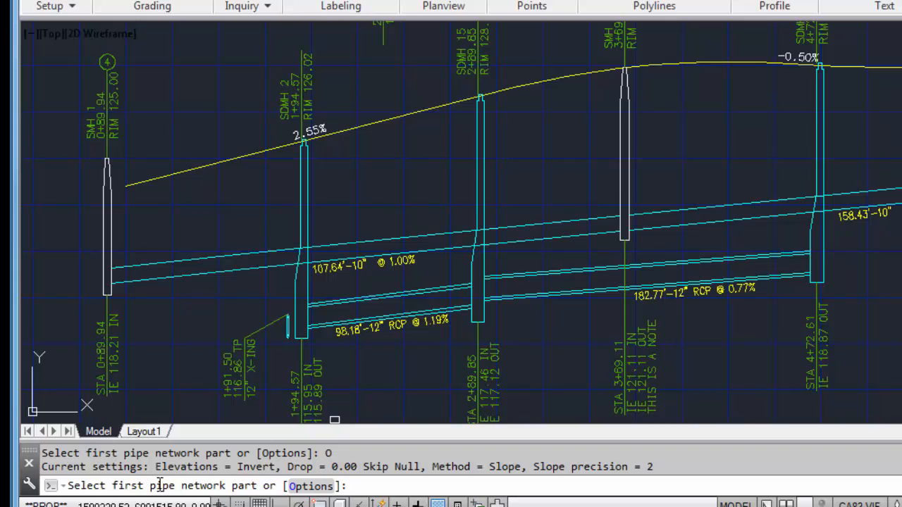
- Adjust the single sewer pipe at SMH 1, keeping the first invert elevation of 118.21 and setting the slope to 2%
left_click(154, 279)
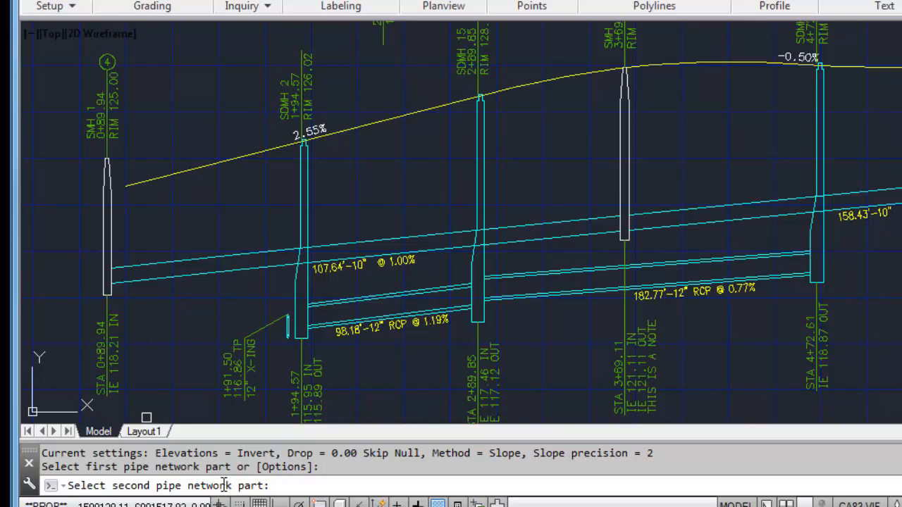
key("Return")
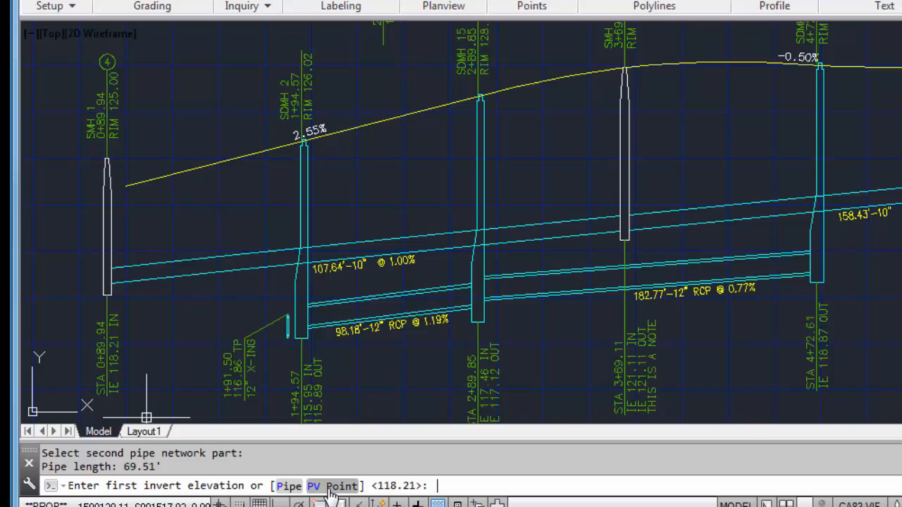
key("Return")
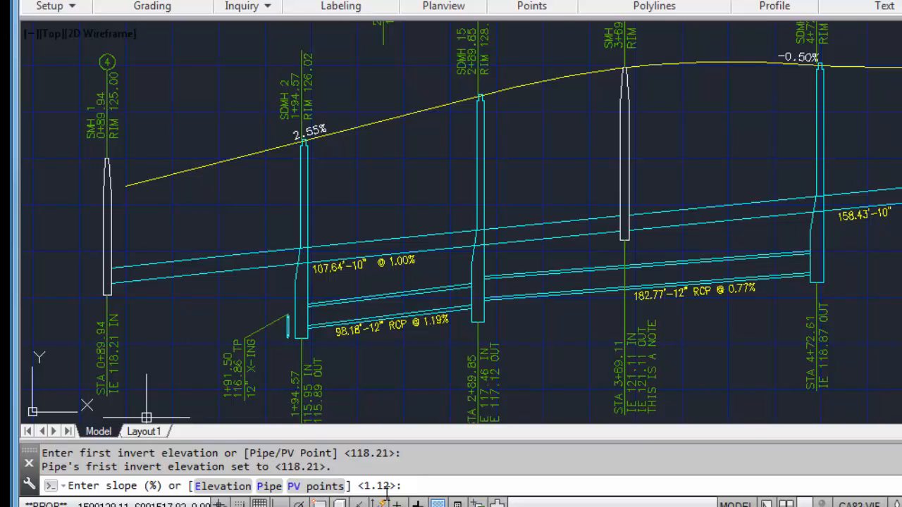
type("2")
key("Return")
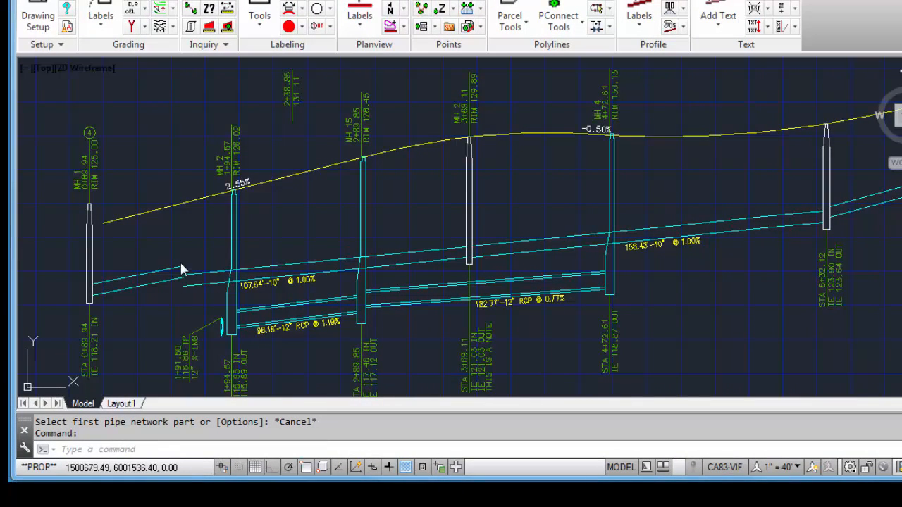
- Adjust the sewer run from MH 1 to the manhole at STA 6+32.12, picking a start invert of about 119.81 in the profile and using 1% slopes
left_click(671, 28)
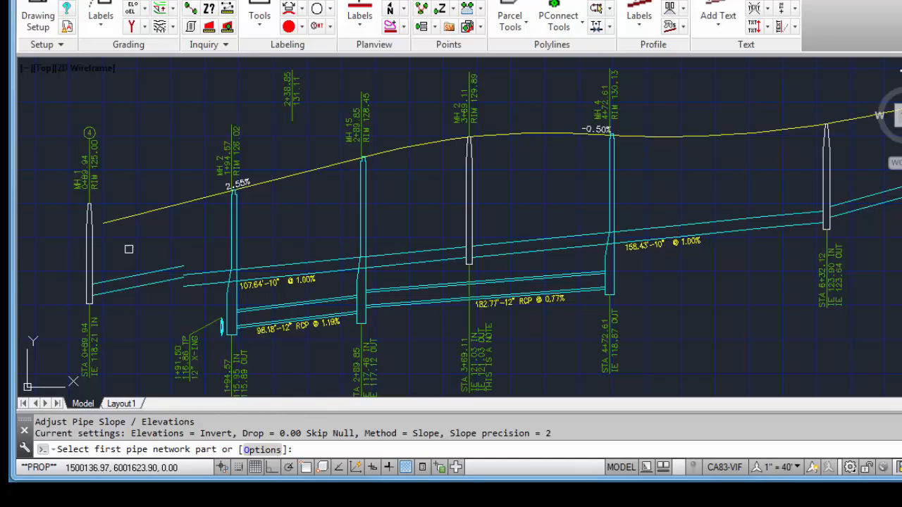
left_click(92, 259)
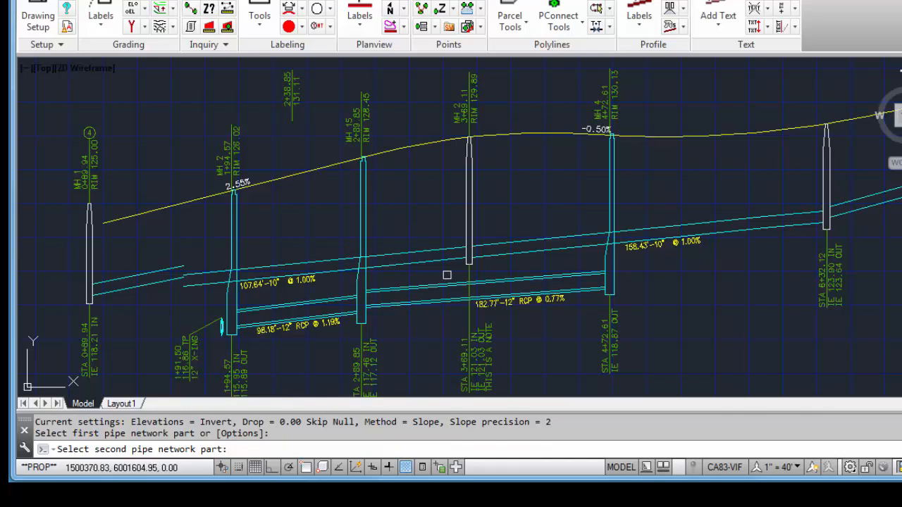
left_click(827, 183)
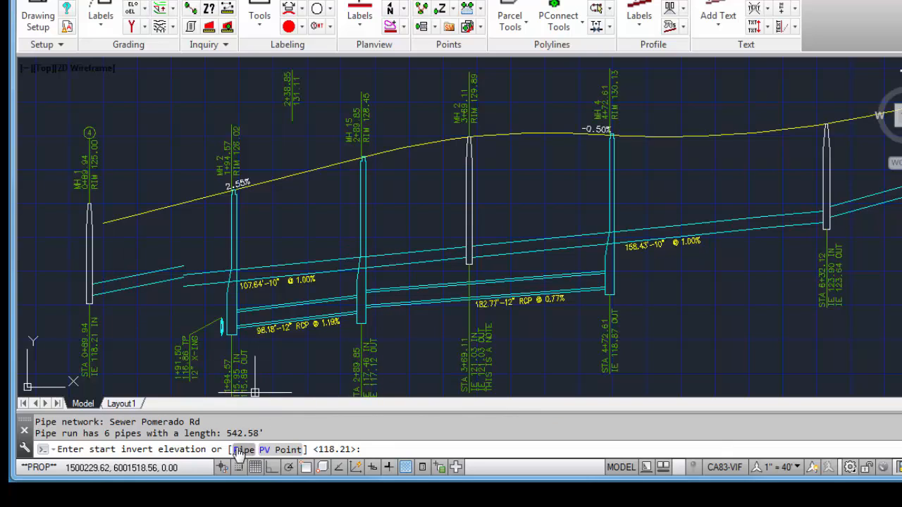
left_click(279, 455)
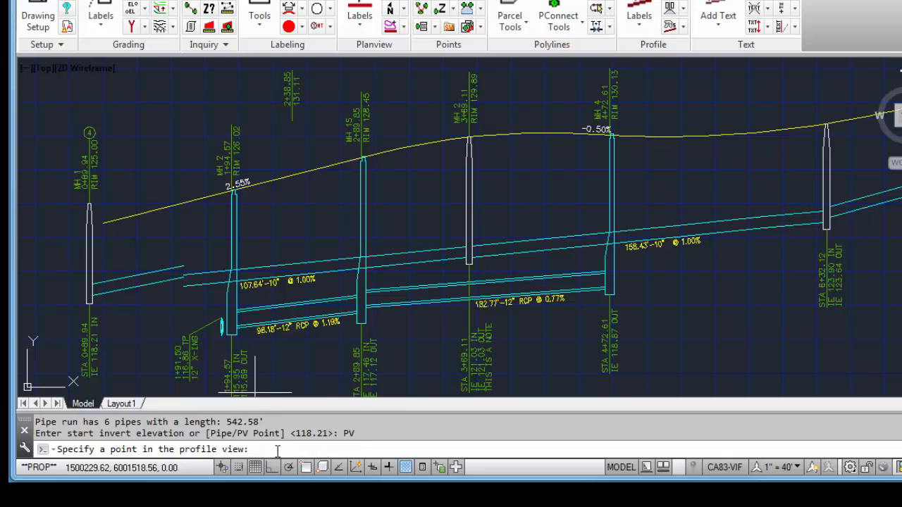
left_click(89, 275)
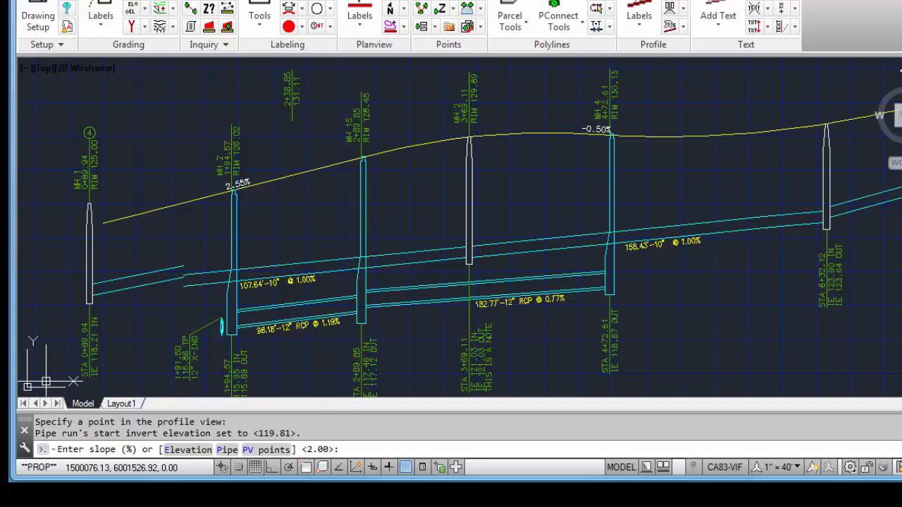
type("1")
key("Return")
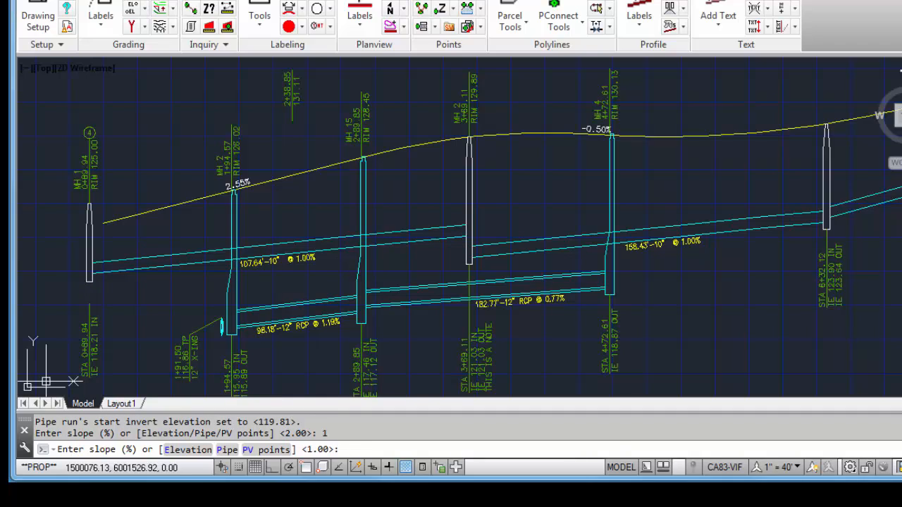
key("Return")
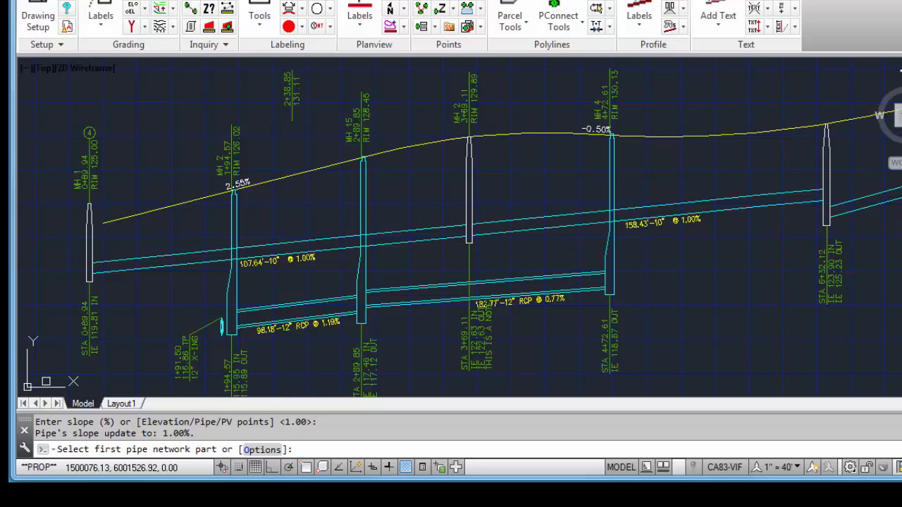
- Readjust the sewer run from MH 1 to the manhole at STA 6+32.12 with a start invert of 118.21 and 1.00% slopes
left_click(90, 240)
left_click(826, 198)
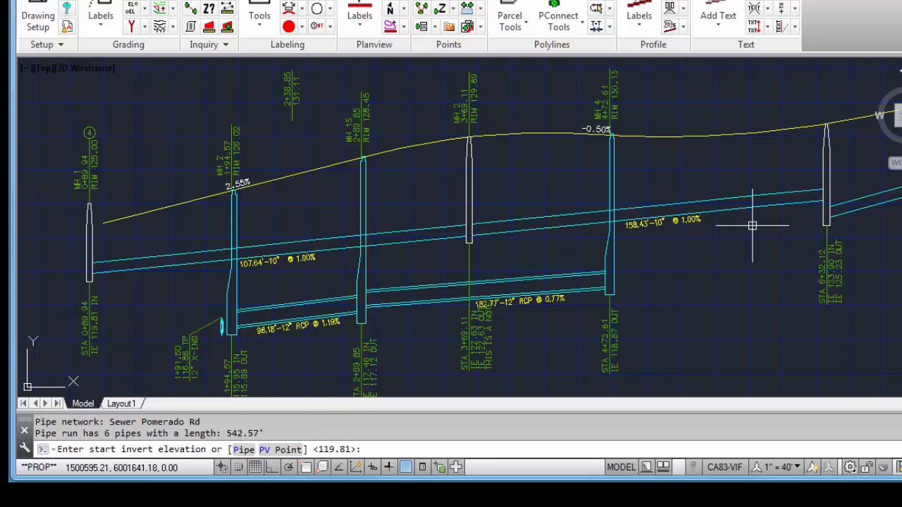
type("18")
key("BackSpace")
type("18.21")
key("Return")
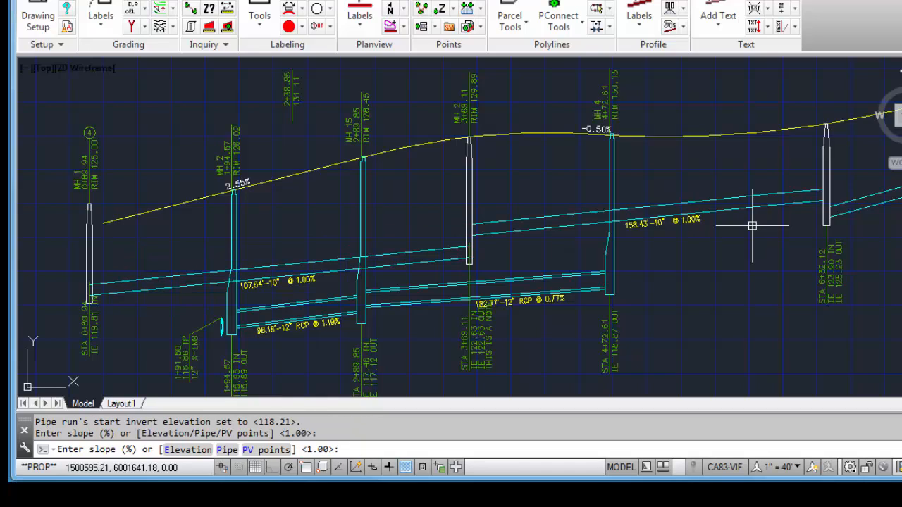
key("Return")
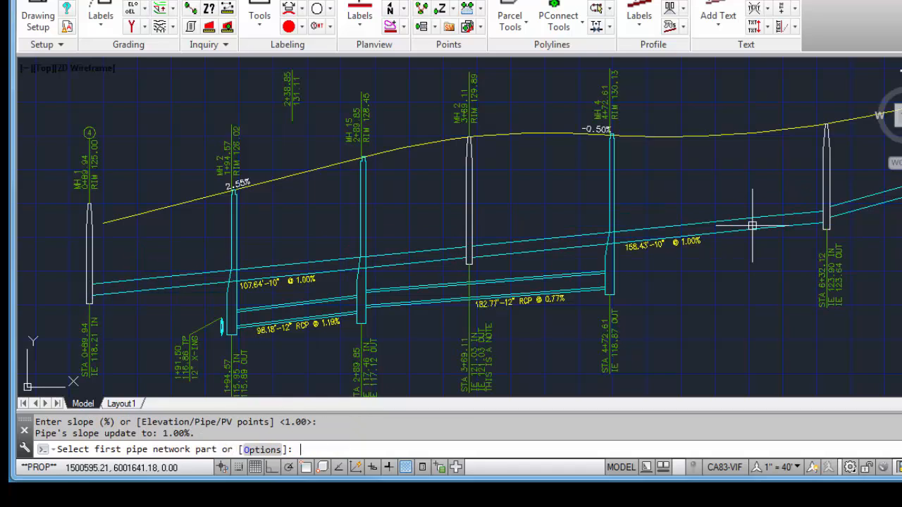
key("Return")
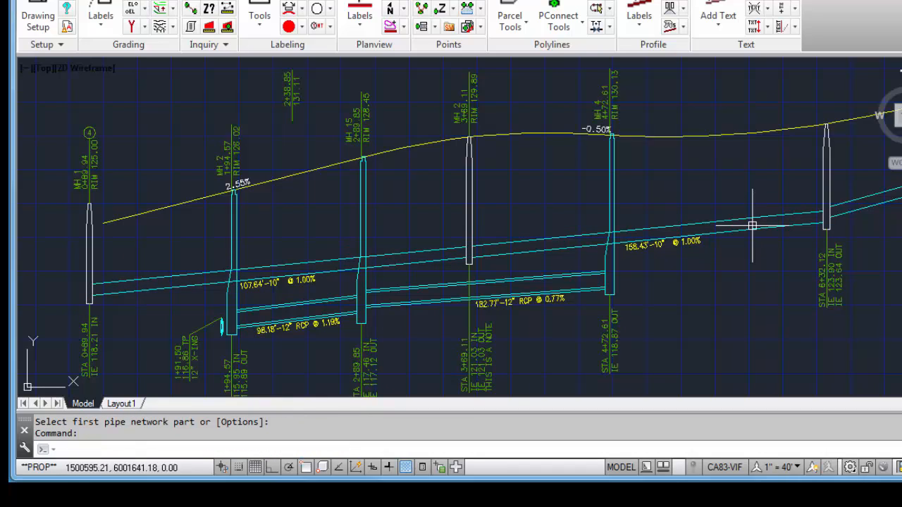
- Set the structure drop value to 0.20 in the Adjust Pipe Slope / Elevations options
left_click(671, 26)
type("o")
key("Return")
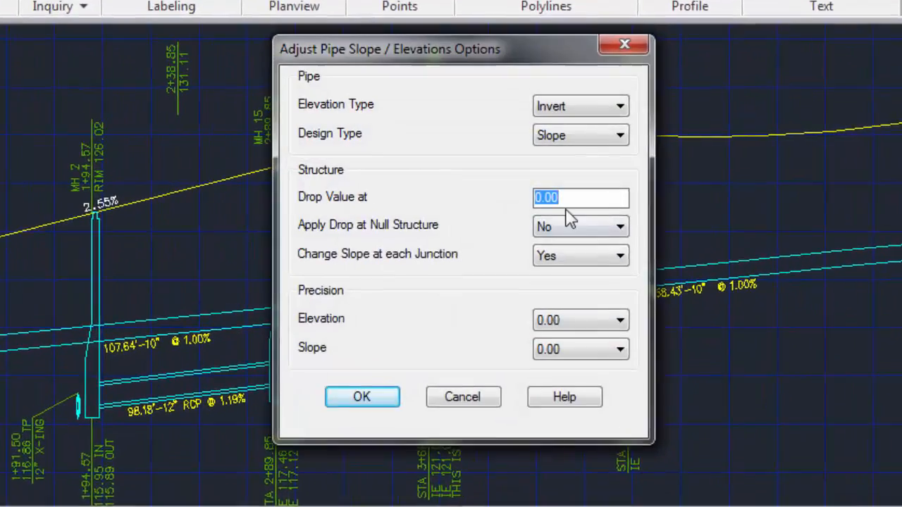
key("BackSpace")
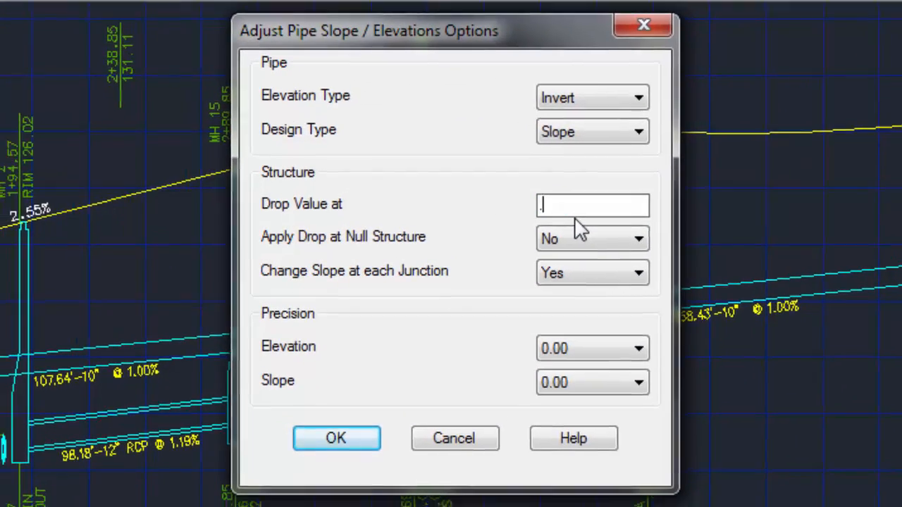
type("0.20")
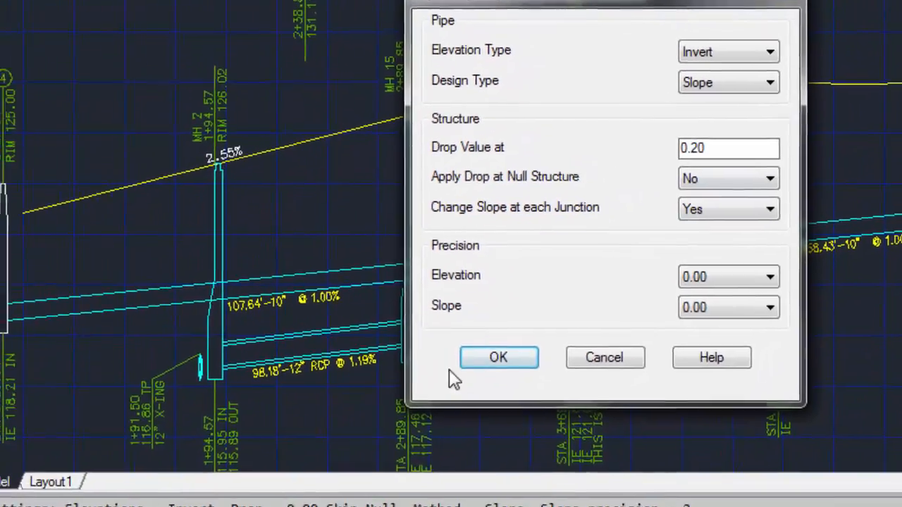
left_click(465, 360)
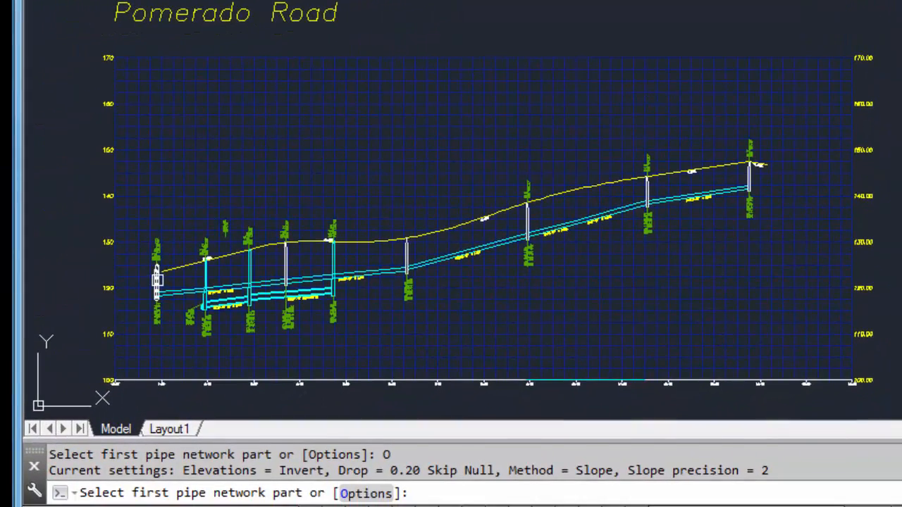
- Select the full sewer run from MH 1 to the manhole at STA 13+75.97 and keep the start invert of 118.21
left_click(157, 280)
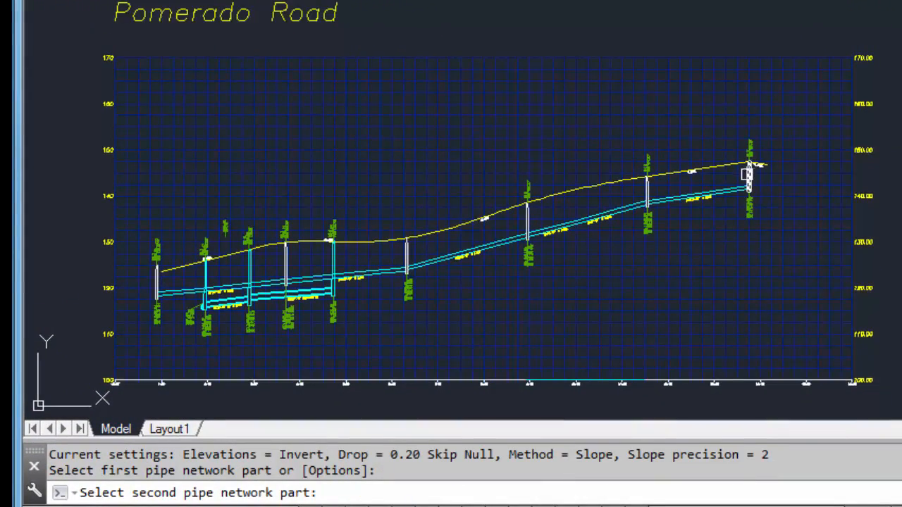
left_click(750, 178)
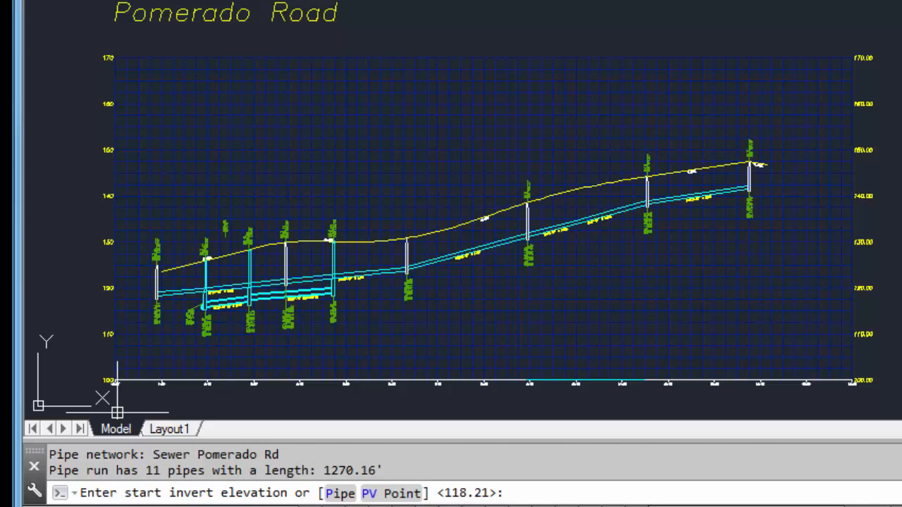
scroll(150, 368, "up", 2)
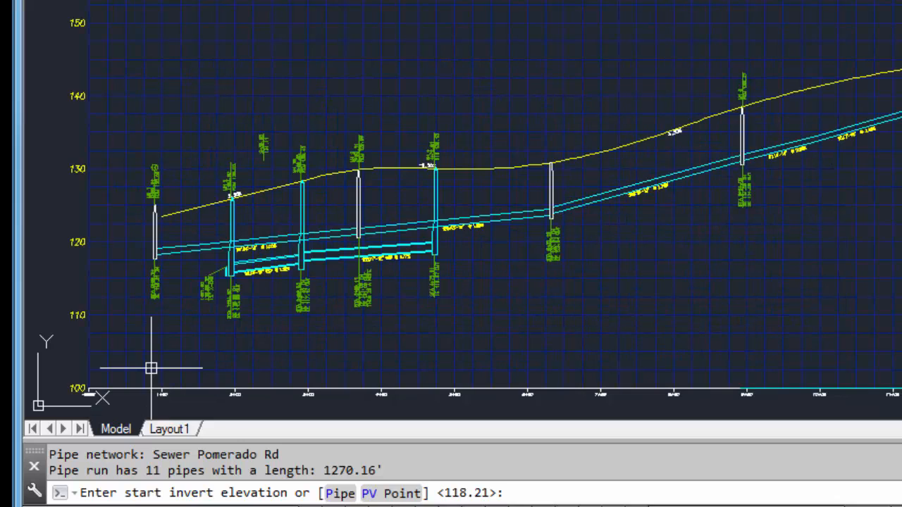
key("Return")
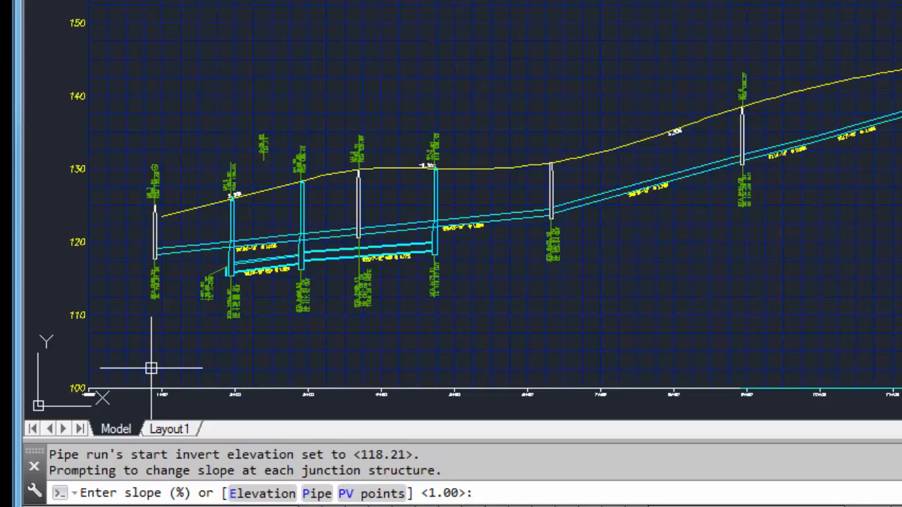
- Give the sewer run a 1.1% slope on its first two segments, from MH 1 up to the manhole at STA 6+32.12
type("1.1")
key("Return")
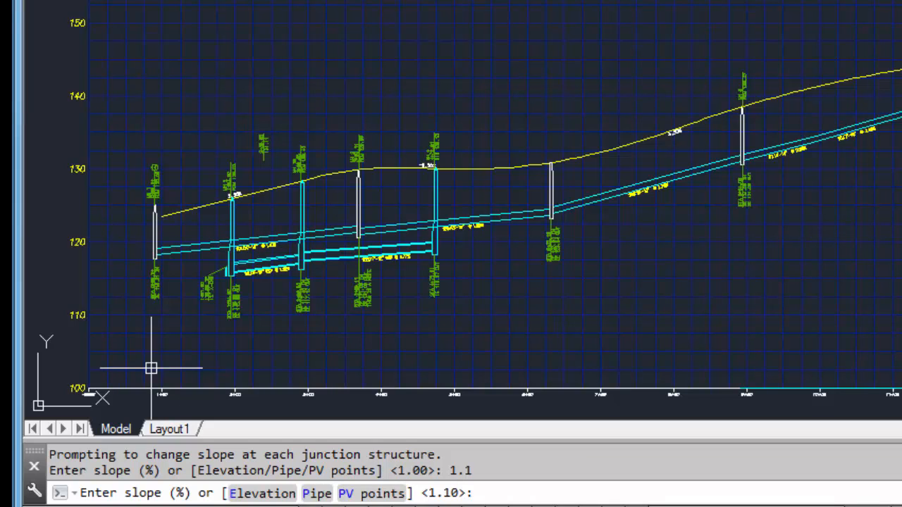
type("1.1")
key("Return")
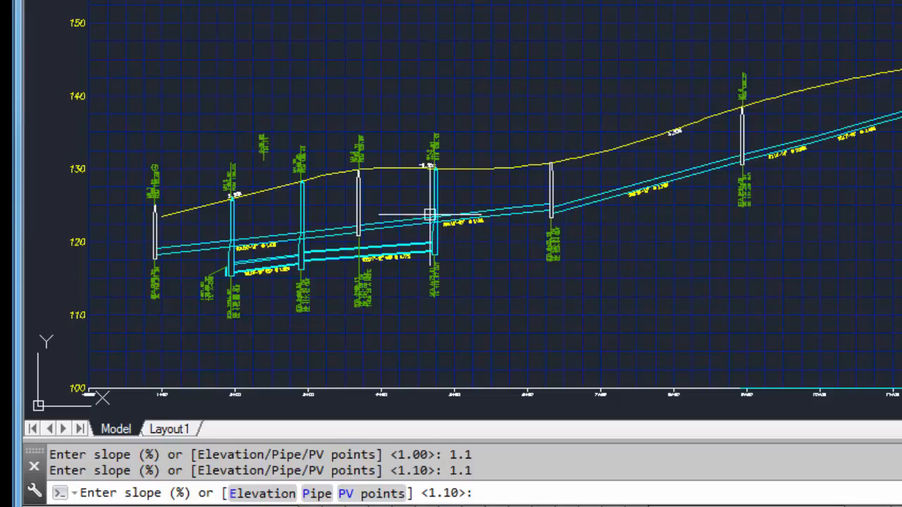
- Set the sewer slope to 2.6% from STA 6+32.12 to STA 8+94.05 and 2.7% from there to STA 11+53.81
scroll(588, 215, "up", 6)
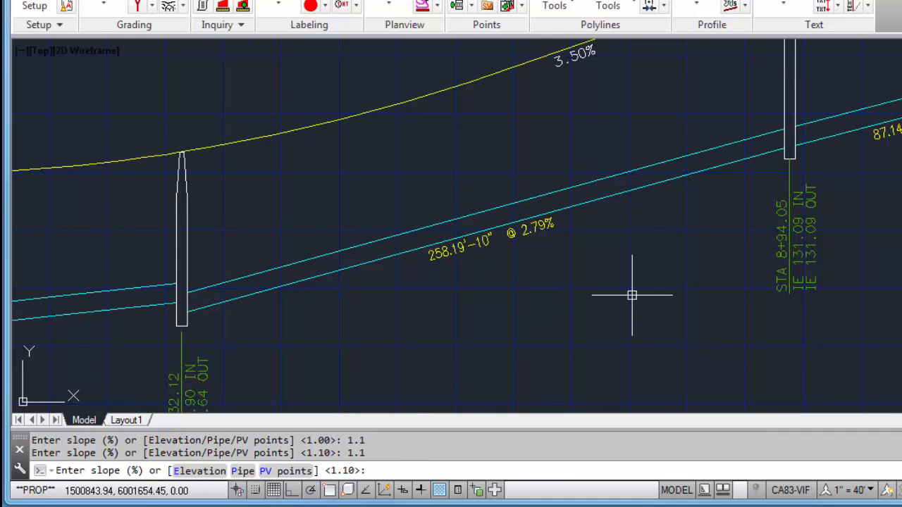
type("2.6")
key("Return")
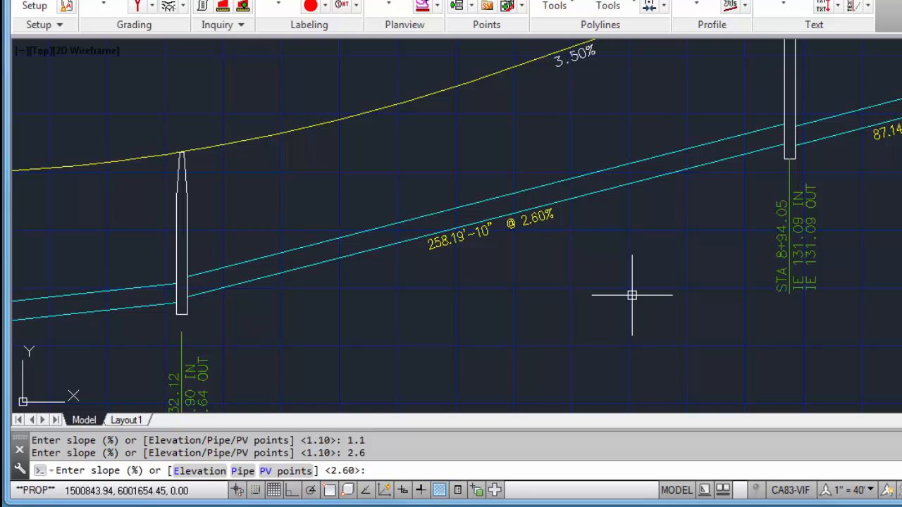
mouse_move(632, 296)
middle_mouse_down()
mouse_move(483, 318)
mouse_move(267, 325)
mouse_move(165, 348)
middle_mouse_up()
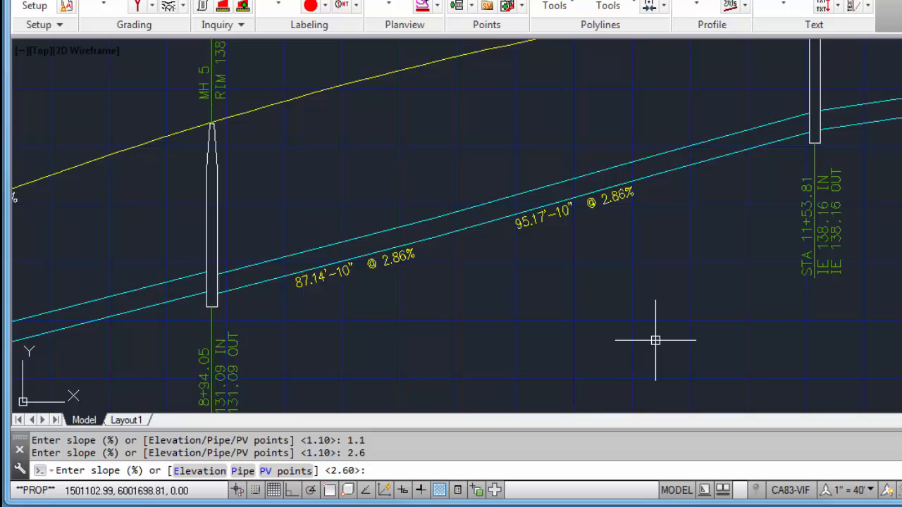
type("2.7")
key("Return")
- Set the last sewer segment from STA 11+53.81 to STA 13+75.97 to a 1.4% slope and finish the adjustment
mouse_move(792, 234)
middle_mouse_down()
mouse_move(398, 310)
mouse_move(261, 322)
middle_mouse_up()
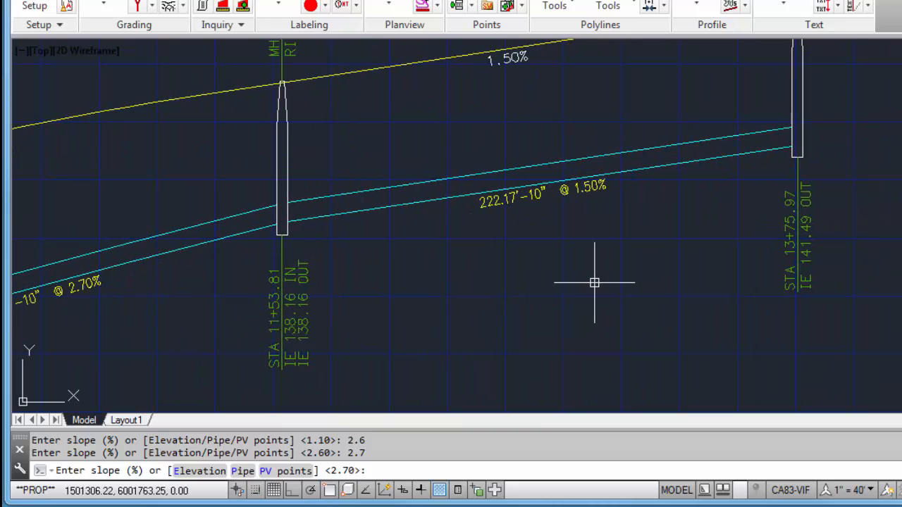
type("1.4")
key("Return")
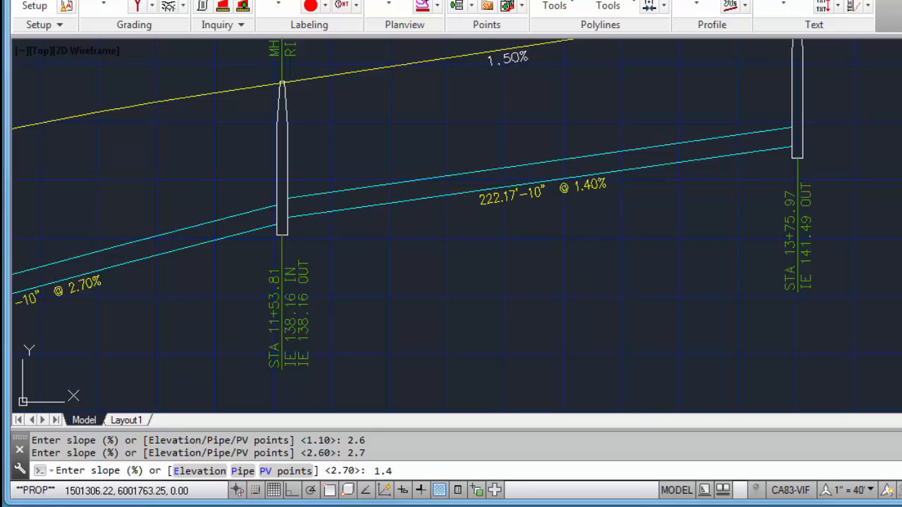
key("Return")
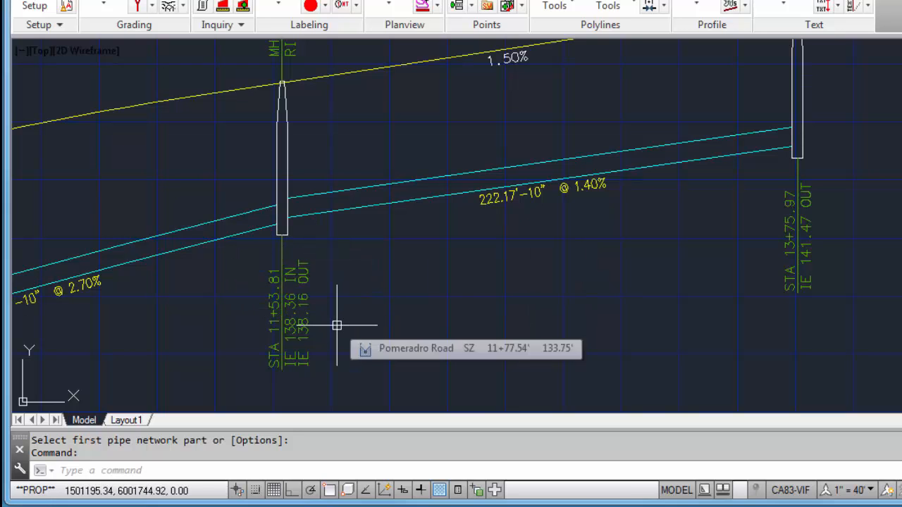
- Examine the slope and invert labels along the profile from STA 11+53.81 back to STA 0+89.94, including the storm drain structures and crossing
type("p")
key("Return")
left_click_drag(158, 346, 792, 176)
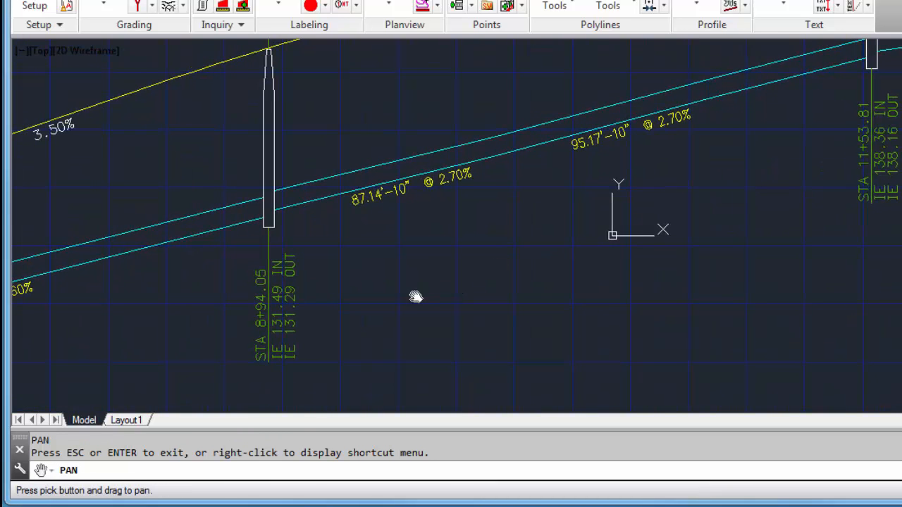
left_click_drag(165, 353, 607, 213)
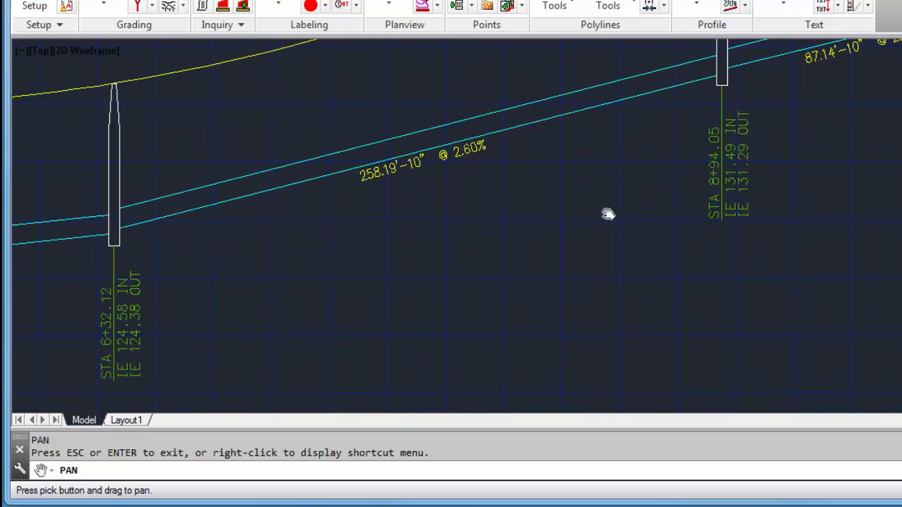
left_click_drag(150, 302, 598, 225)
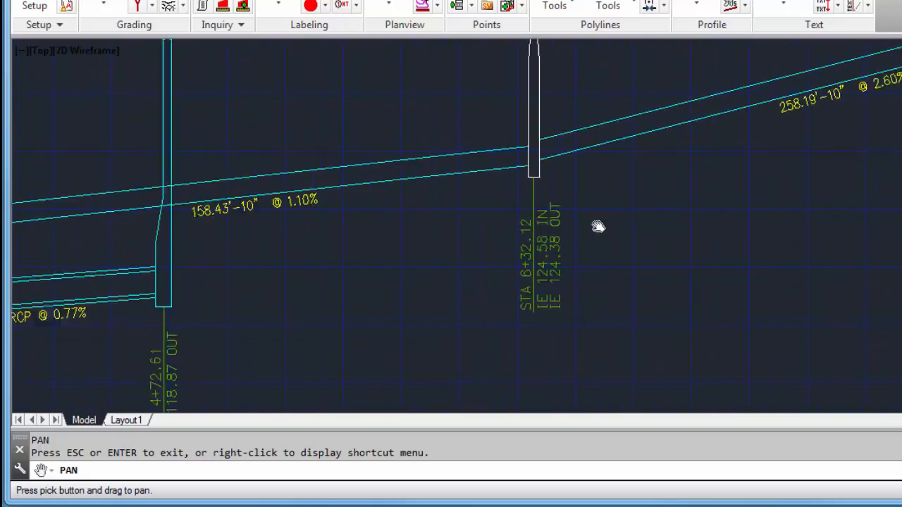
left_click_drag(350, 288, 511, 268)
left_click_drag(191, 280, 520, 190)
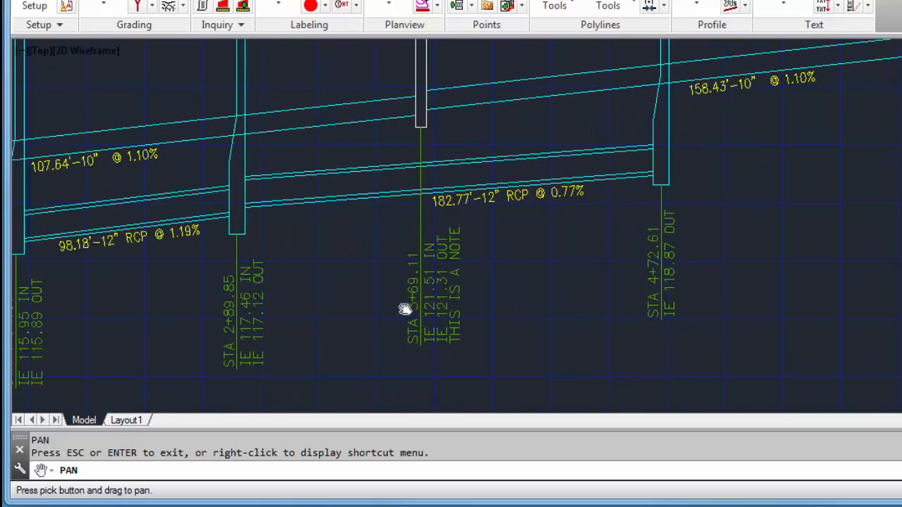
left_click_drag(152, 304, 696, 233)
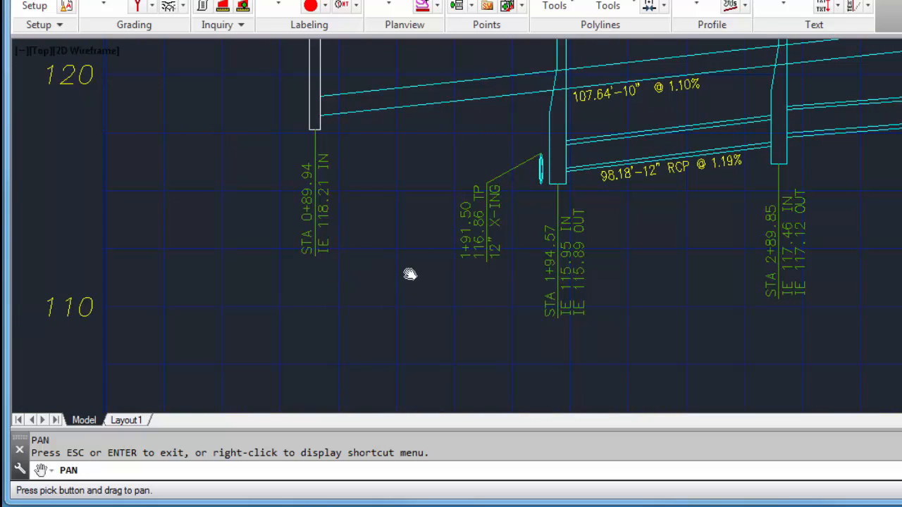
scroll(263, 228, "down", 4)
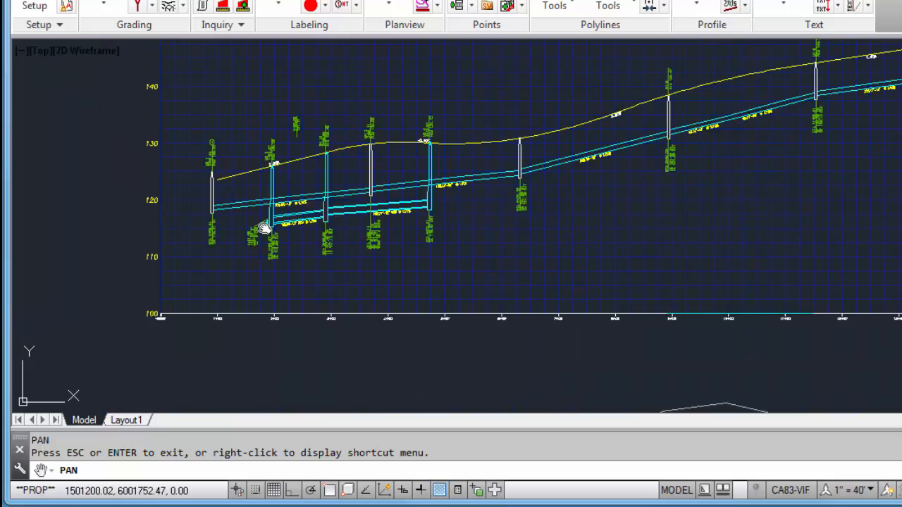
scroll(263, 234, "up", 4)
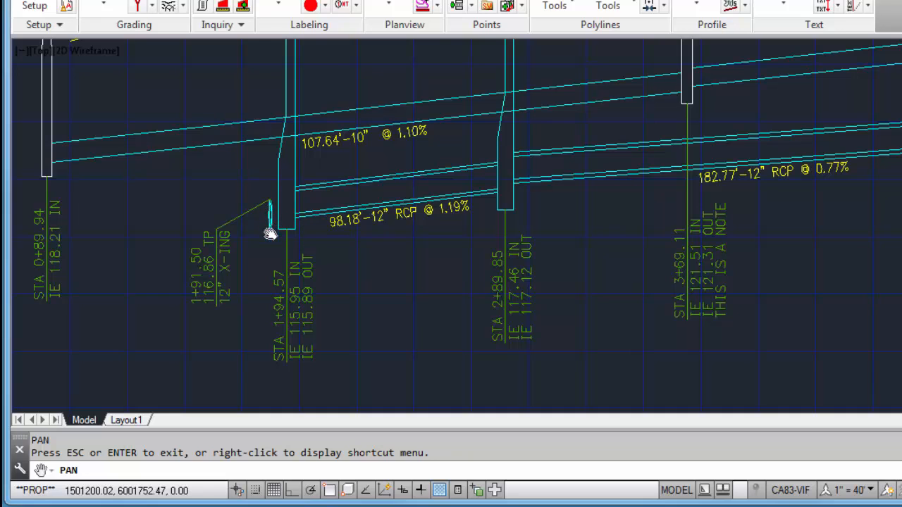
key("Escape")
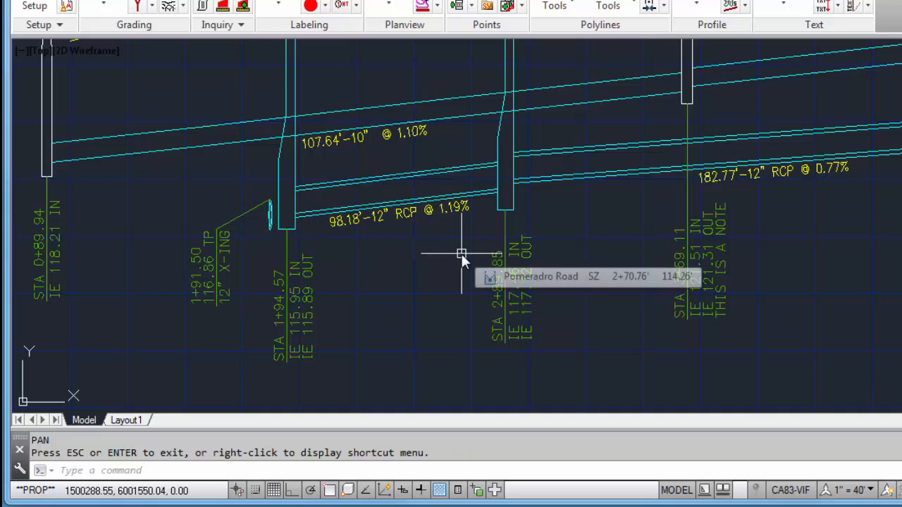
- Adjust the storm drain run in plan view from the inlet near Lot 1 to the inlet near Lot 45, keeping start invert 115.00
mouse_move(437, 222)
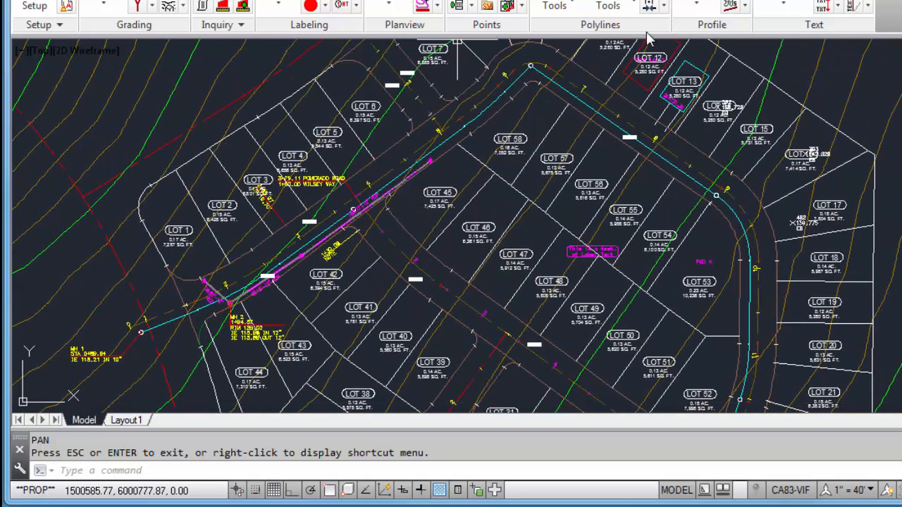
left_click(730, 8)
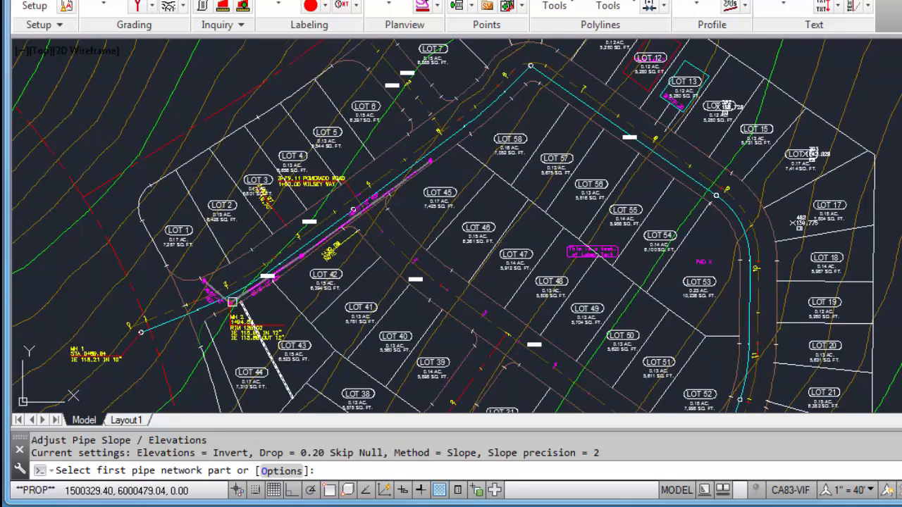
scroll(227, 305, "up", 5)
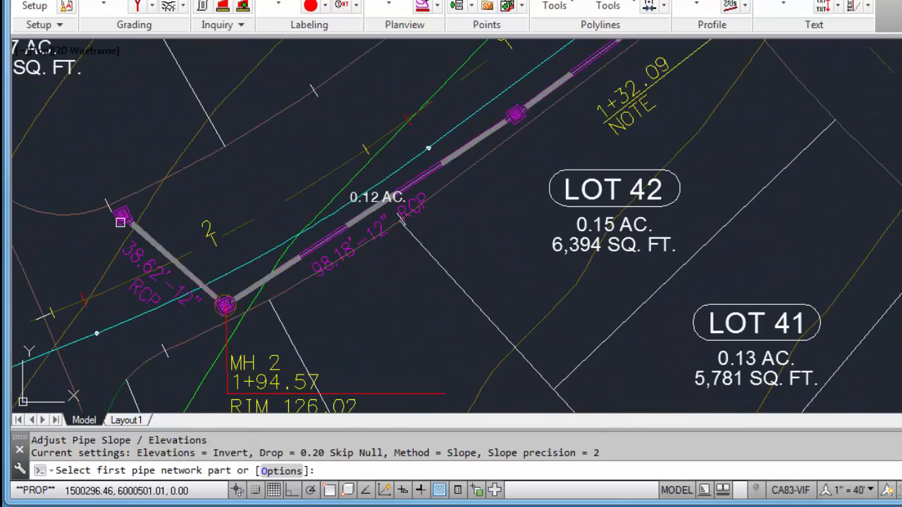
left_click(120, 215)
scroll(529, 187, "down", 3)
scroll(605, 84, "down", 2)
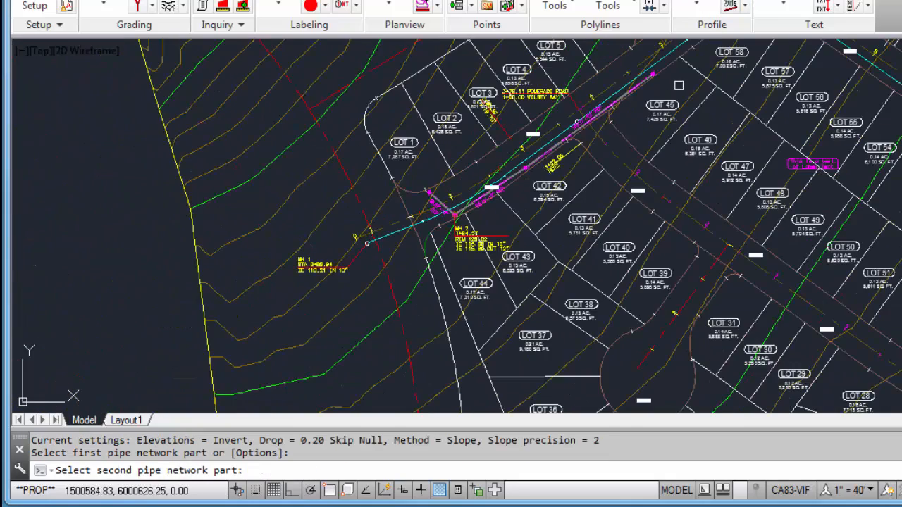
scroll(592, 89, "up", 8)
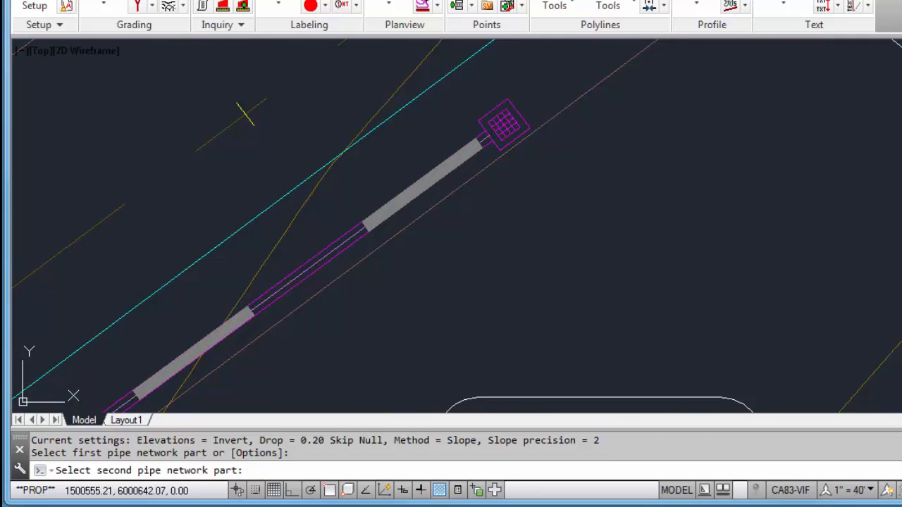
left_click(504, 105)
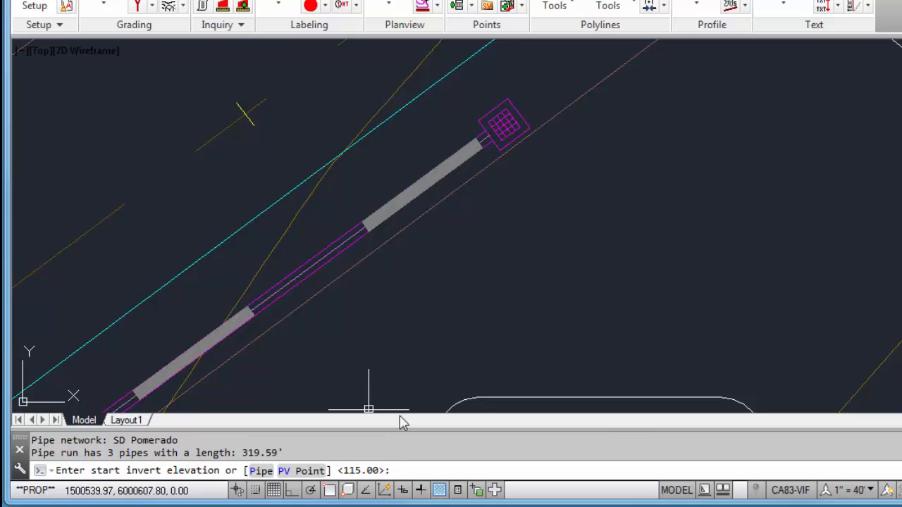
scroll(181, 242, "down", 5)
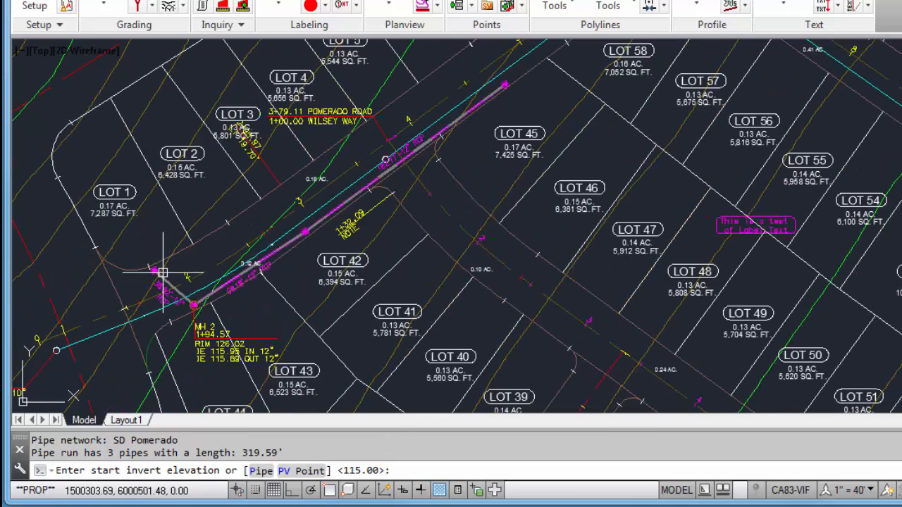
key("Return")
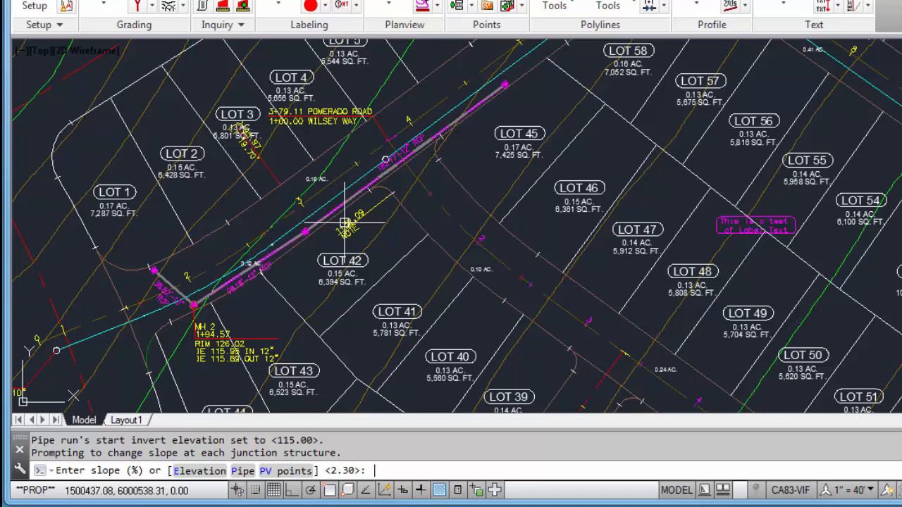
- Set the slopes of the three storm drain pipes to 2.2%, 1.1% and 0.8% in sequence and finish the adjustment
type("2.2")
key("Return")
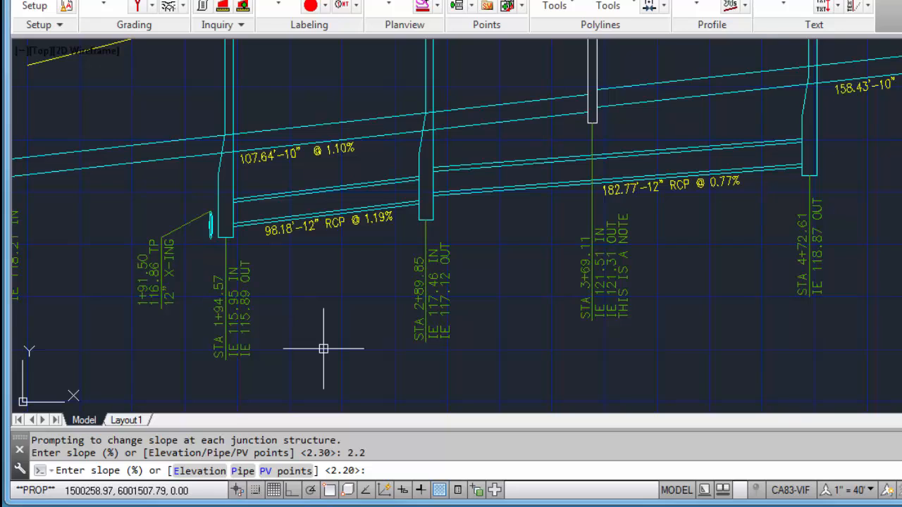
type("1.1")
key("Return")
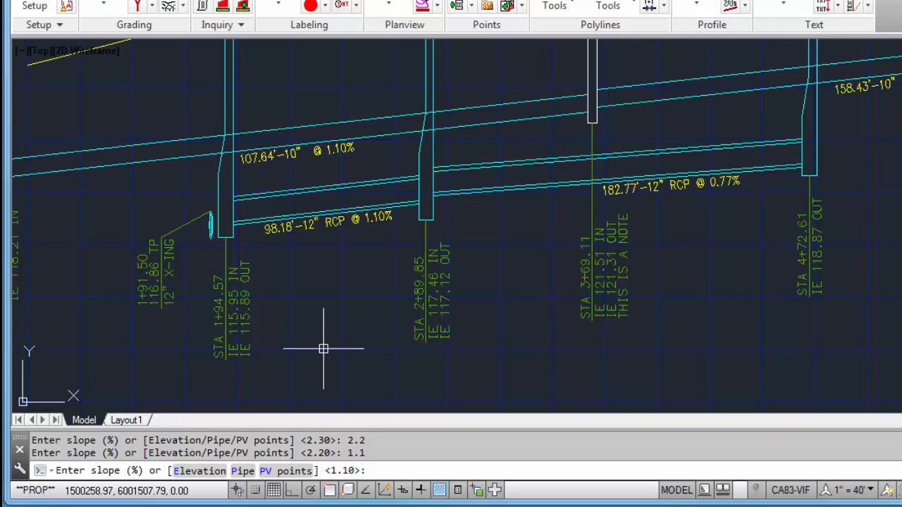
type(".8")
key("Return")
key("Return")
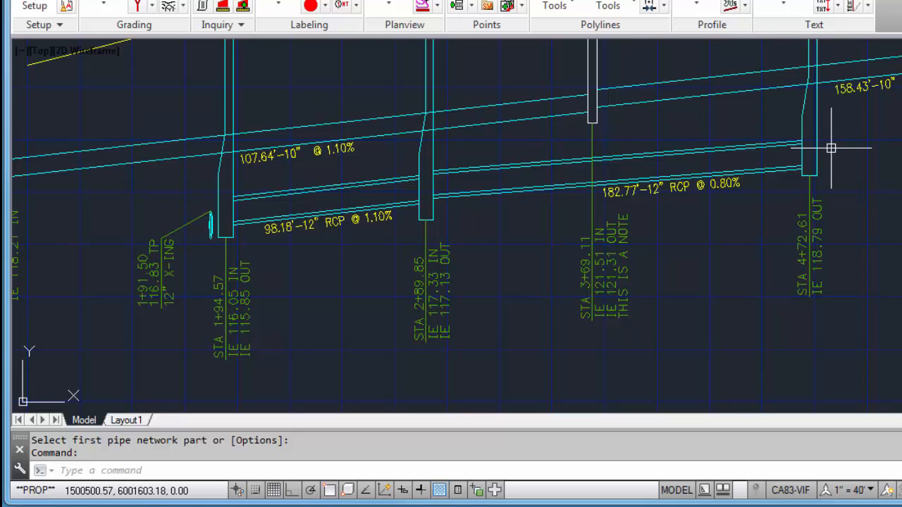
mouse_move(832, 148)
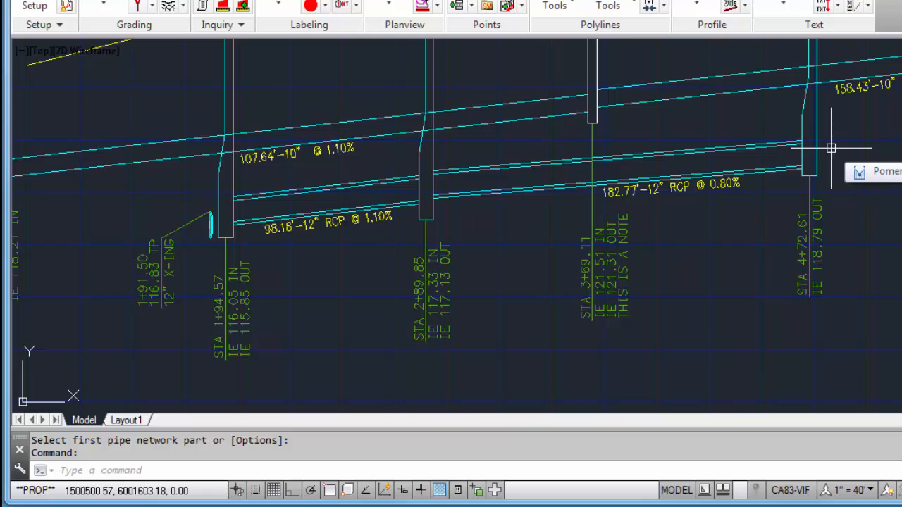